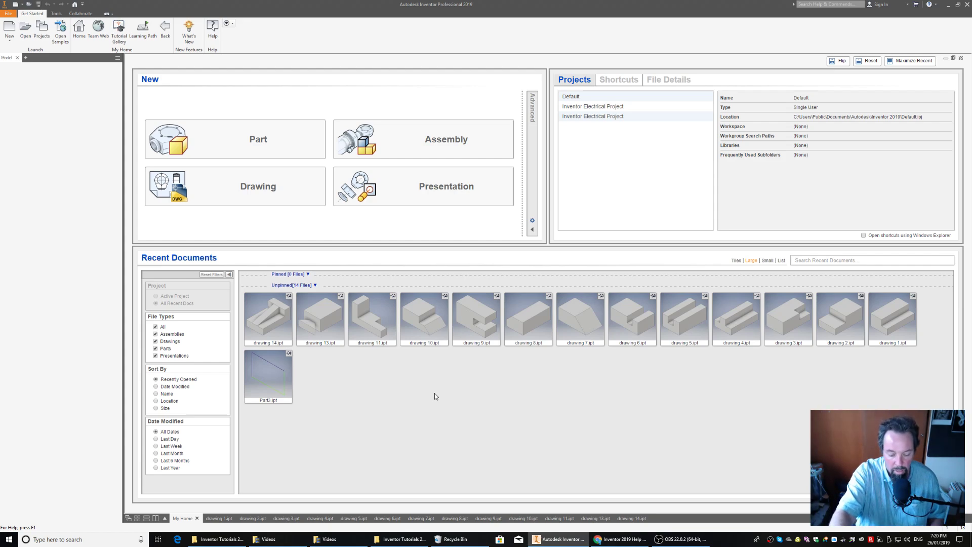
Create a new part from the metric Standard (mm).ipt template.
click(7, 29)
click(372, 208)
click(527, 210)
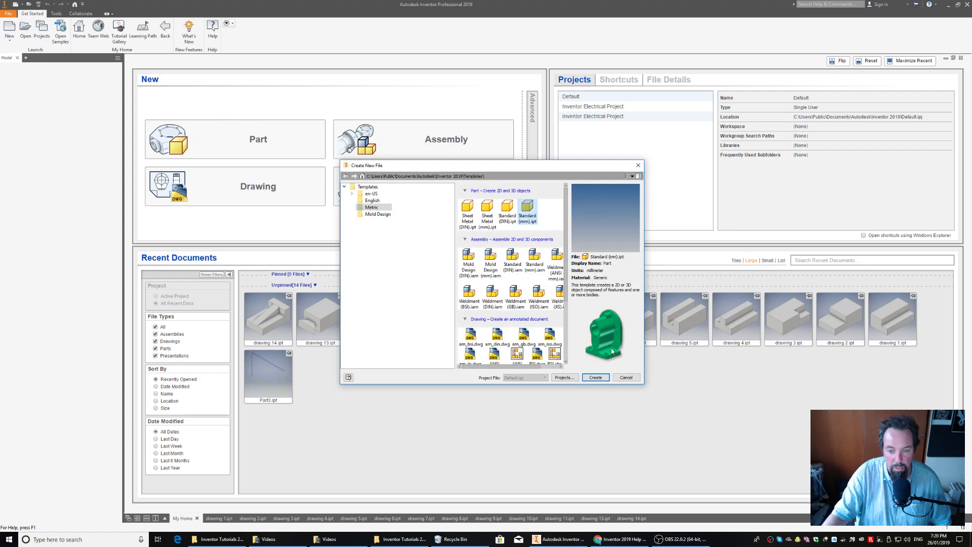
click(595, 377)
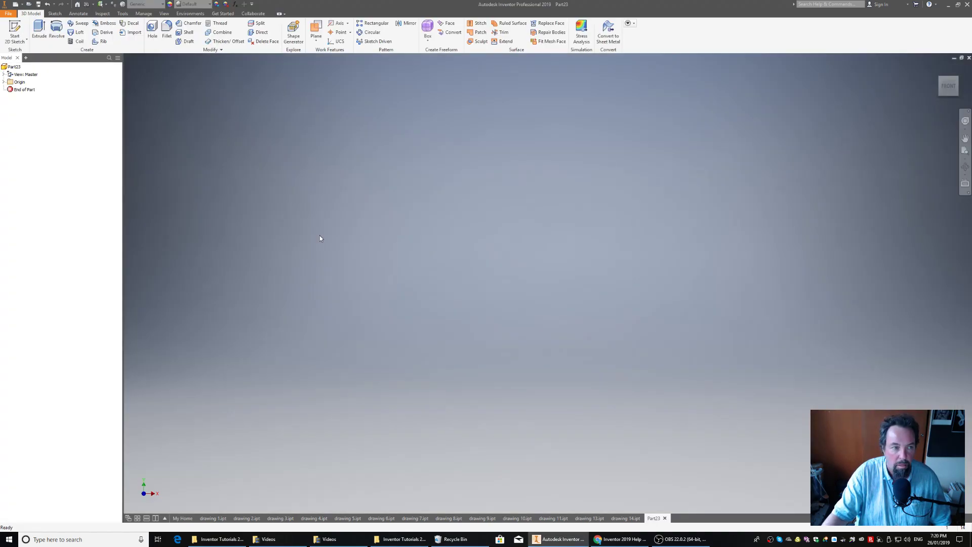
On the front XY plane, sketch a closed six-line profile from the origin, about 29 mm wide and 11 mm high, with a sloped notch upper right.
click(15, 30)
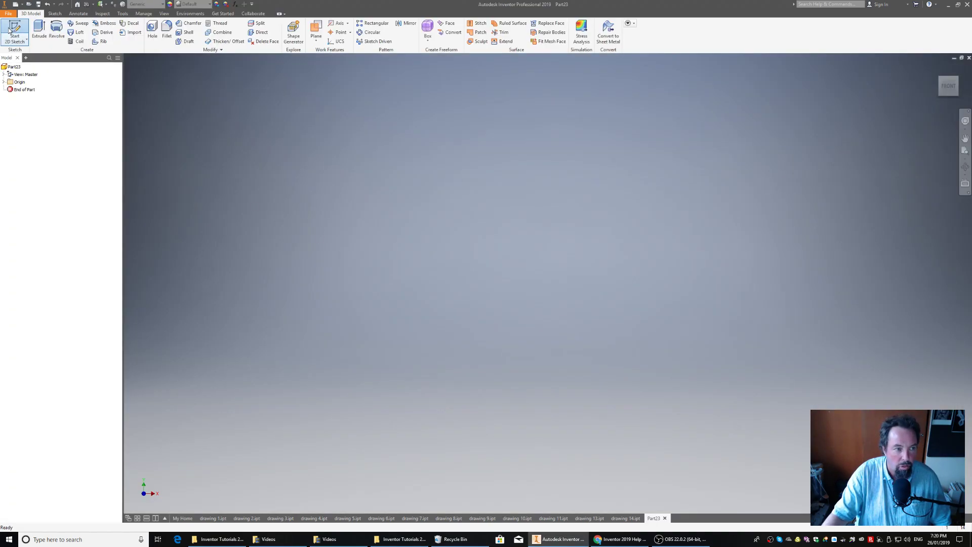
click(590, 209)
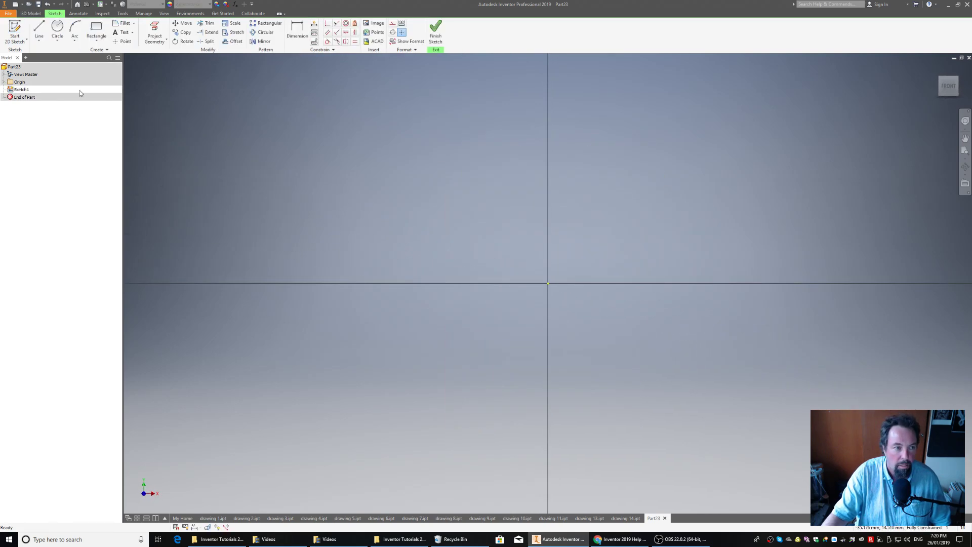
click(38, 31)
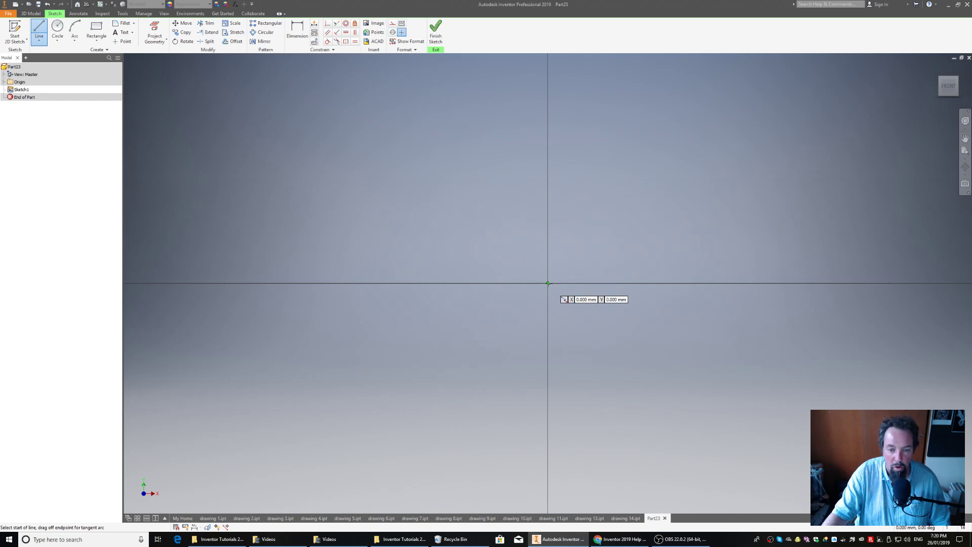
click(547, 283)
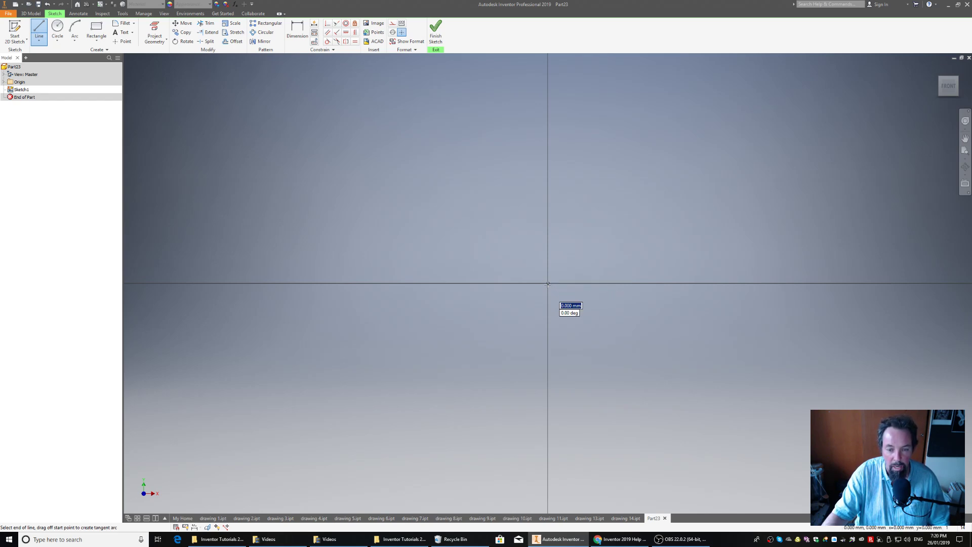
click(937, 282)
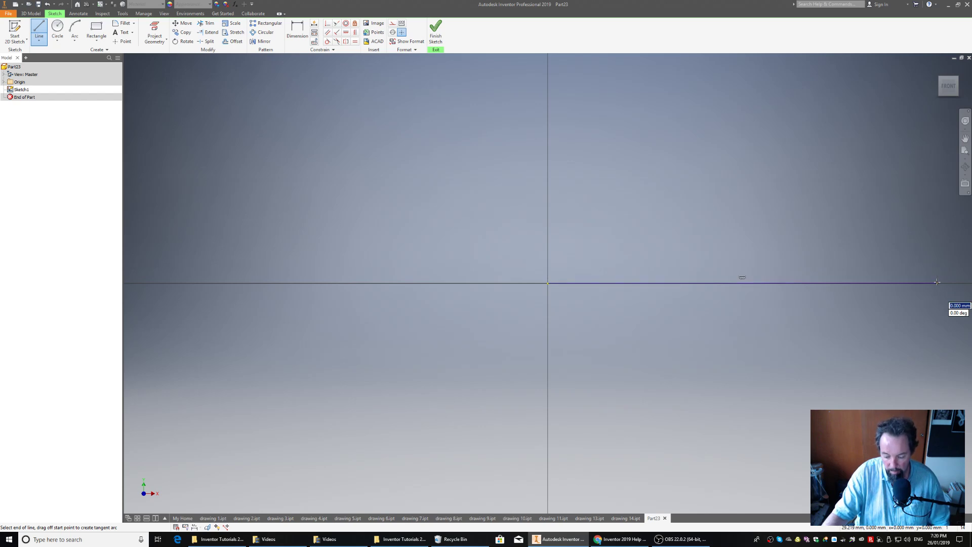
click(936, 178)
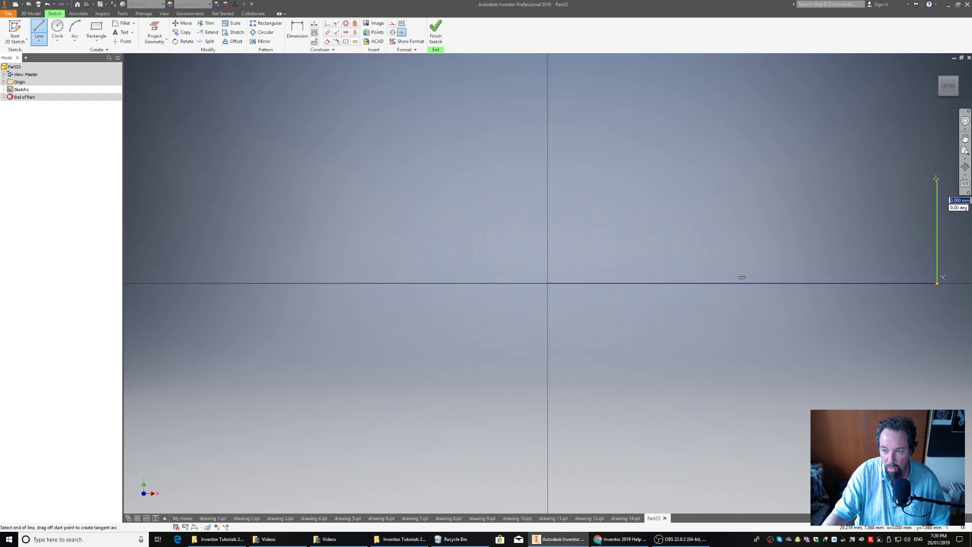
click(859, 224)
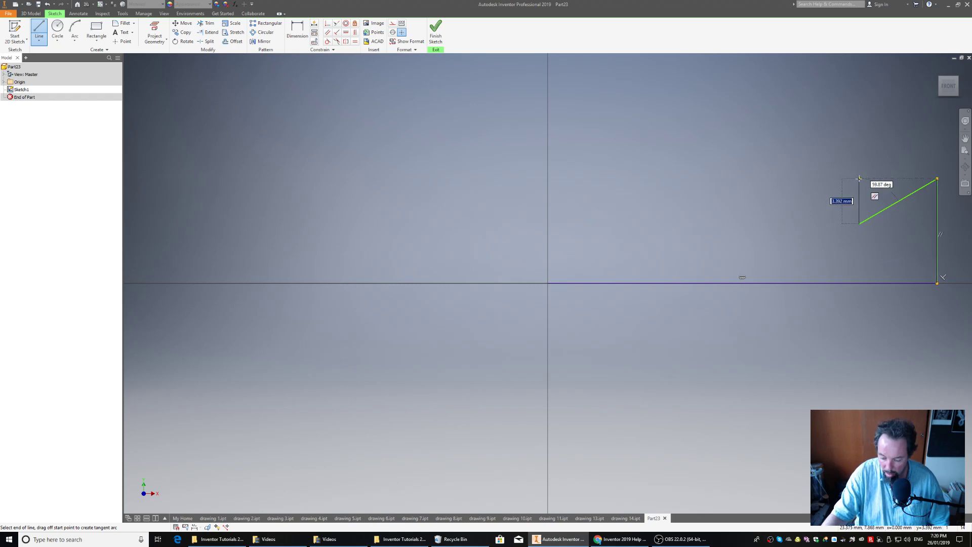
click(858, 139)
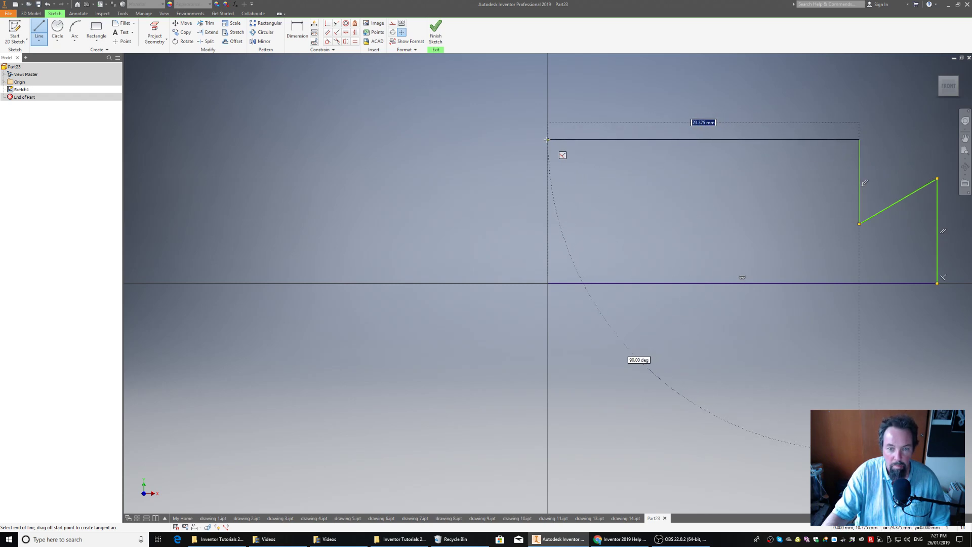
click(547, 140)
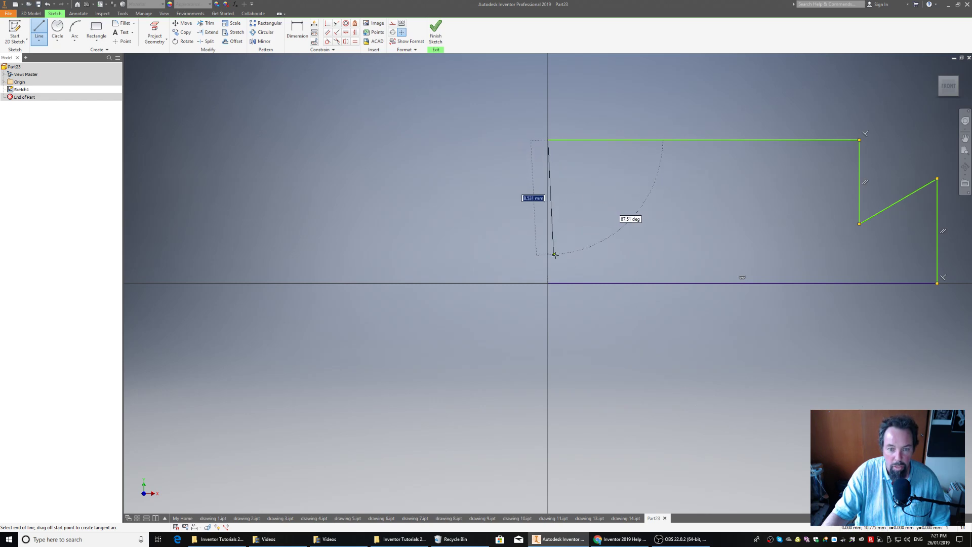
click(548, 283)
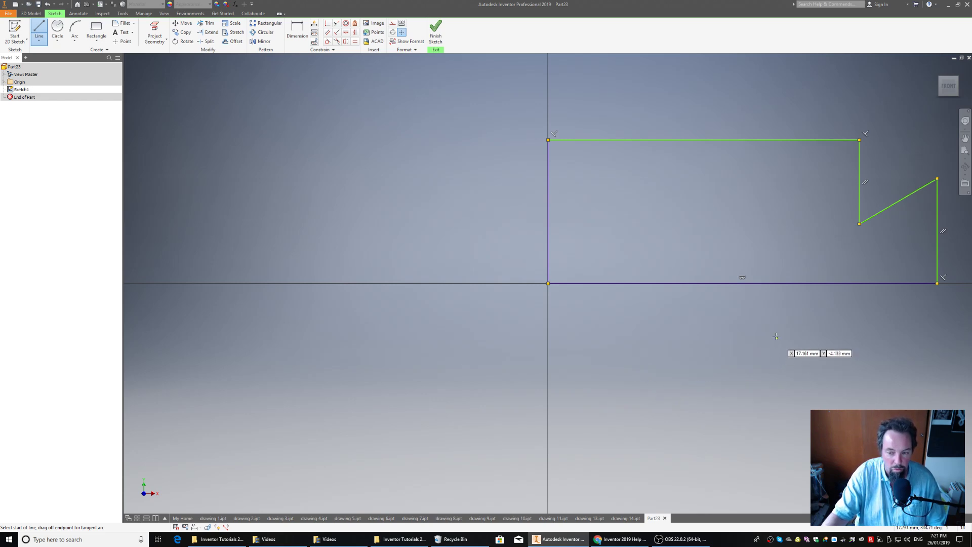
right_click(458, 197)
click(485, 199)
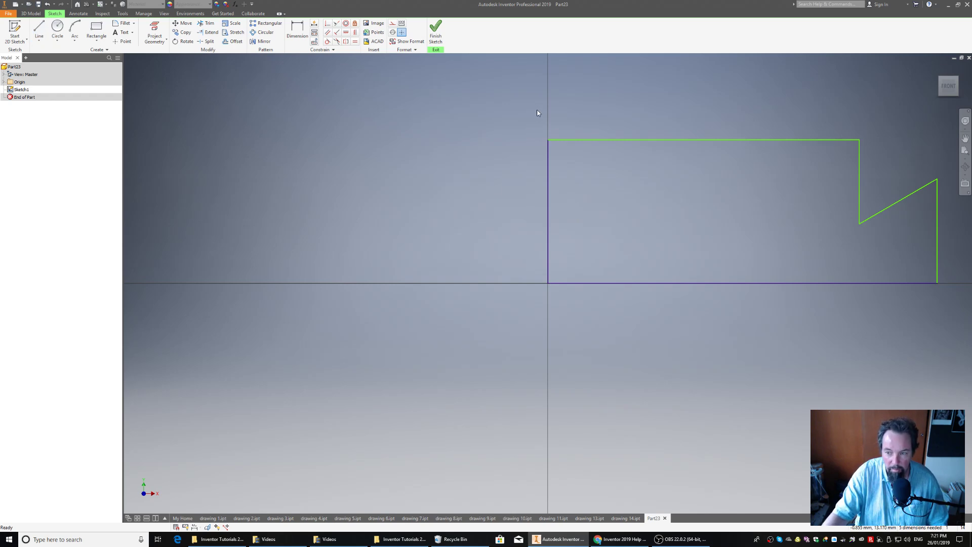
Dimension the profile's overall width between its outer vertical edges and set it to 50 mm.
click(297, 31)
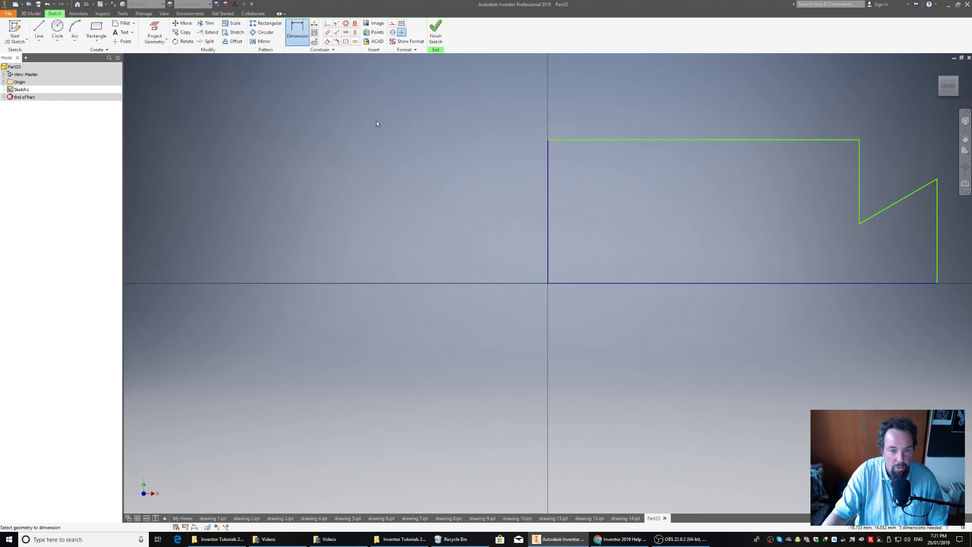
click(547, 234)
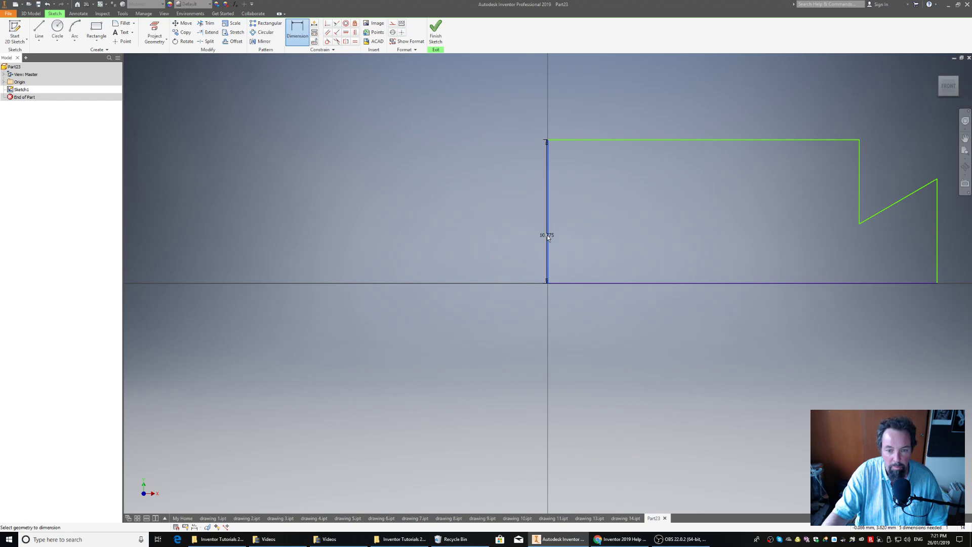
click(936, 269)
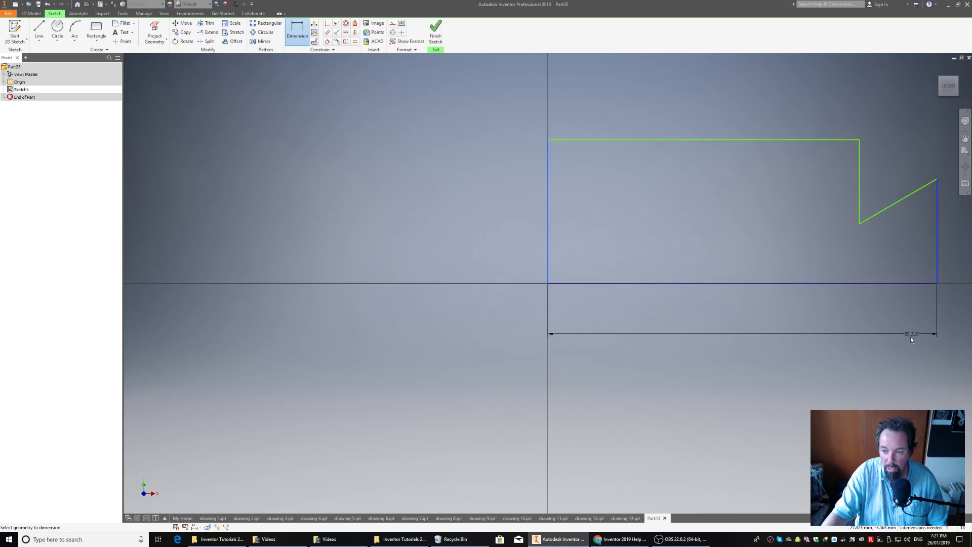
click(816, 350)
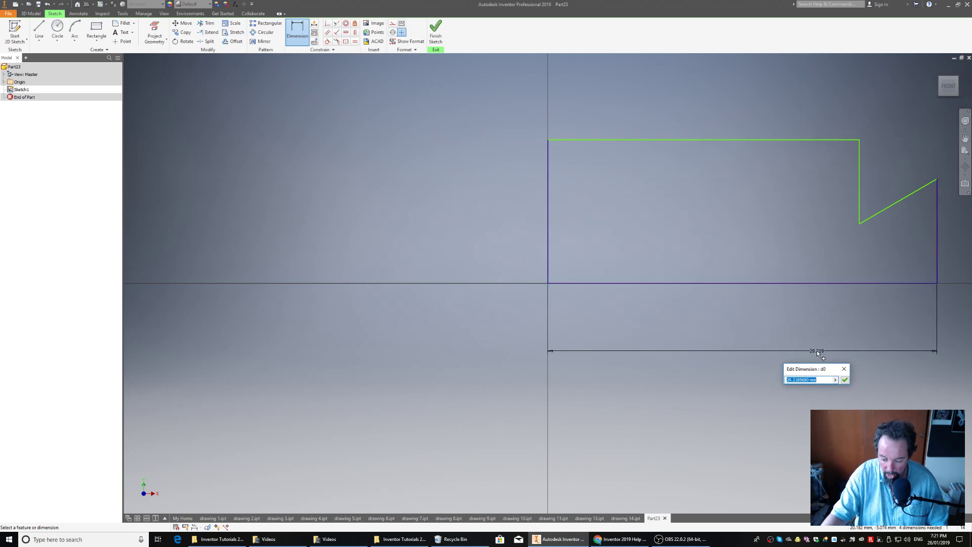
text(50)
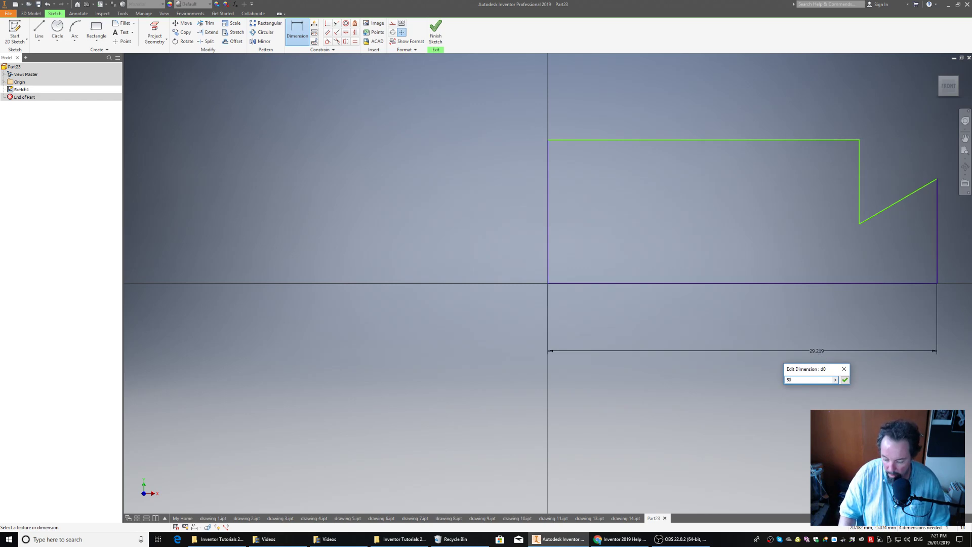
key(Return)
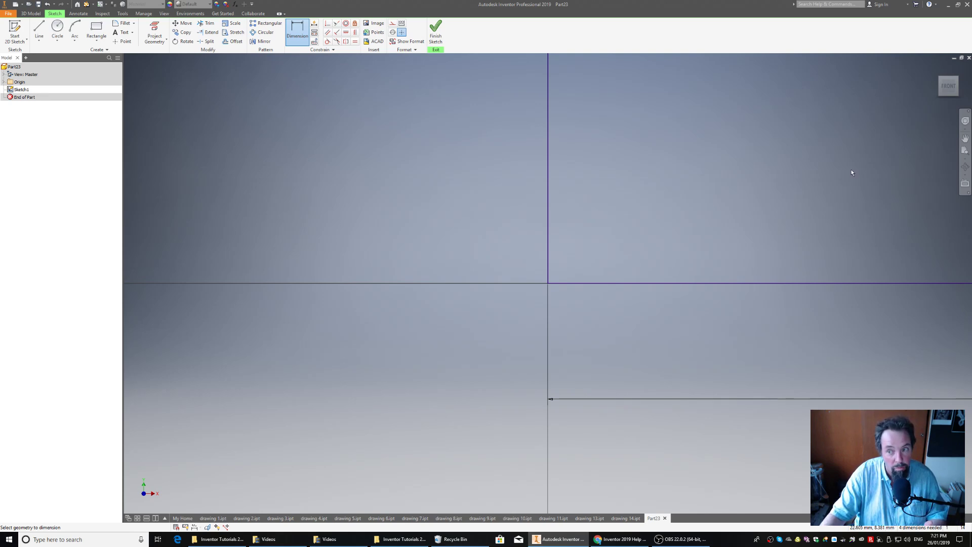
Dimension the height between the profile's top and bottom edges and set it to 20 mm.
click(948, 87)
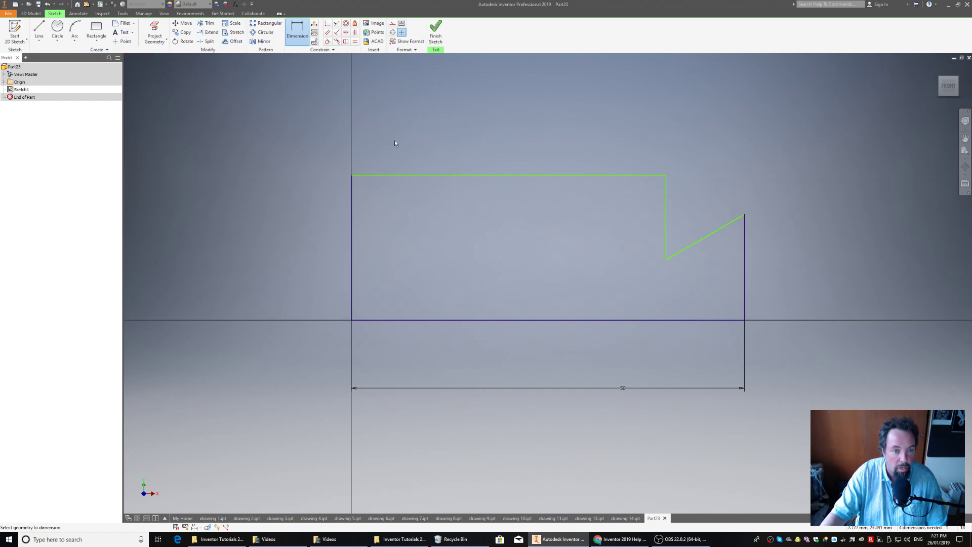
click(432, 174)
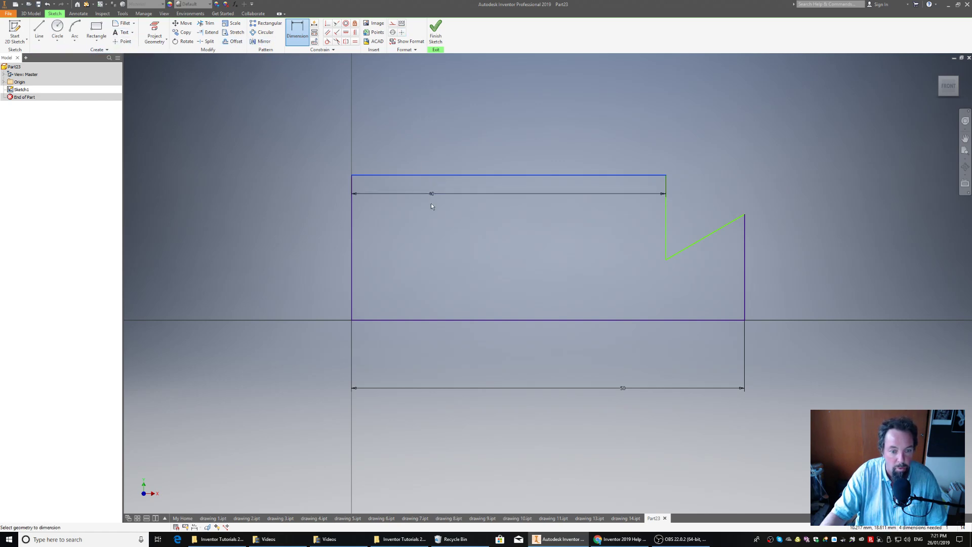
click(439, 322)
click(282, 255)
text(20)
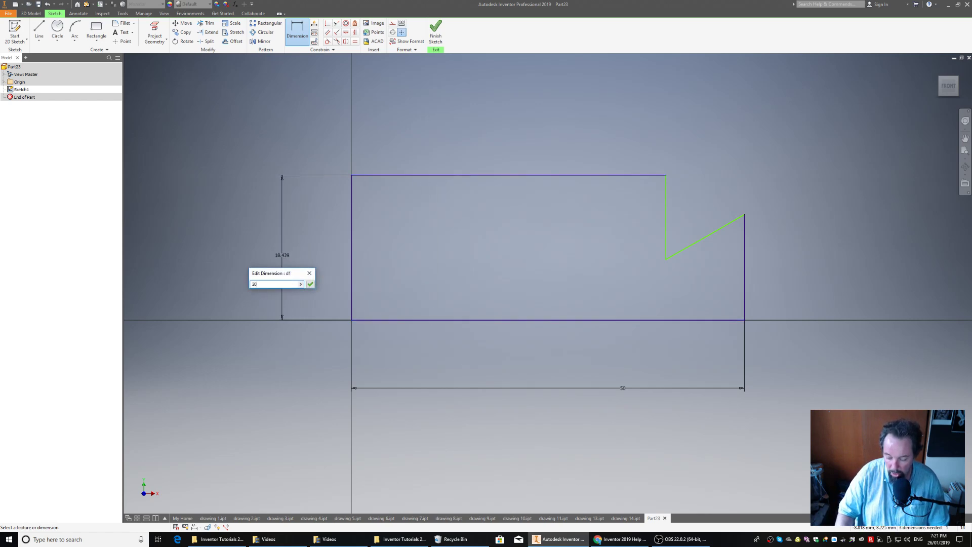
key(Return)
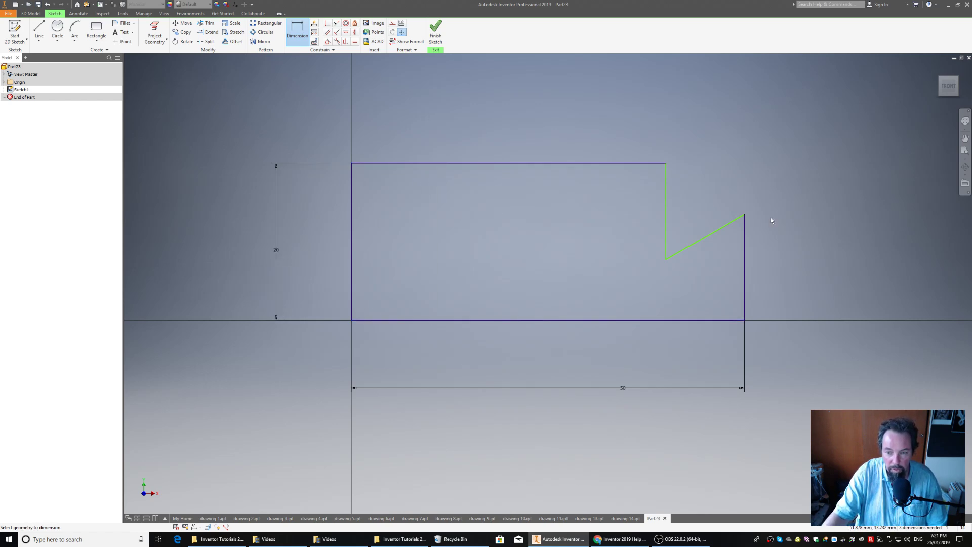
Dimension the profile's right vertical edge and set its length to 20 mm.
click(746, 262)
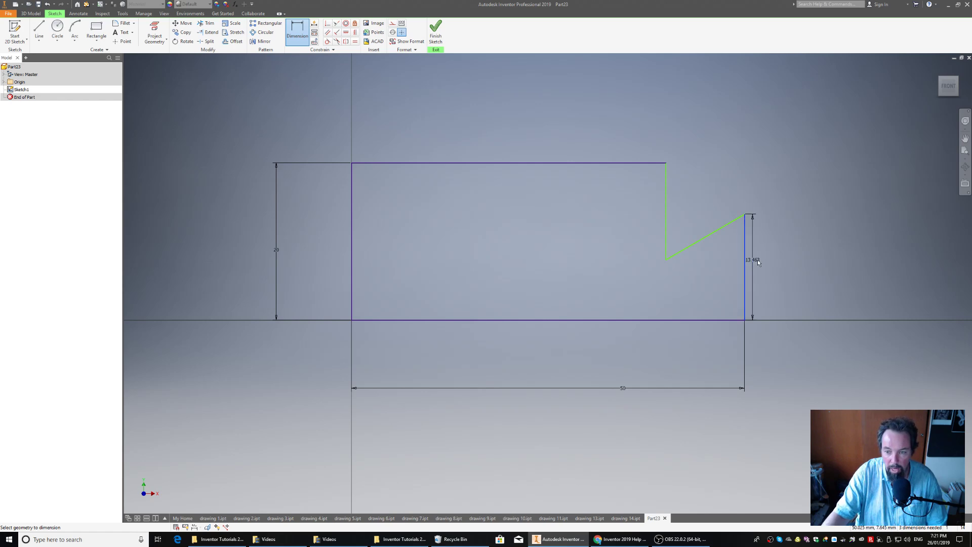
click(830, 260)
text(2)
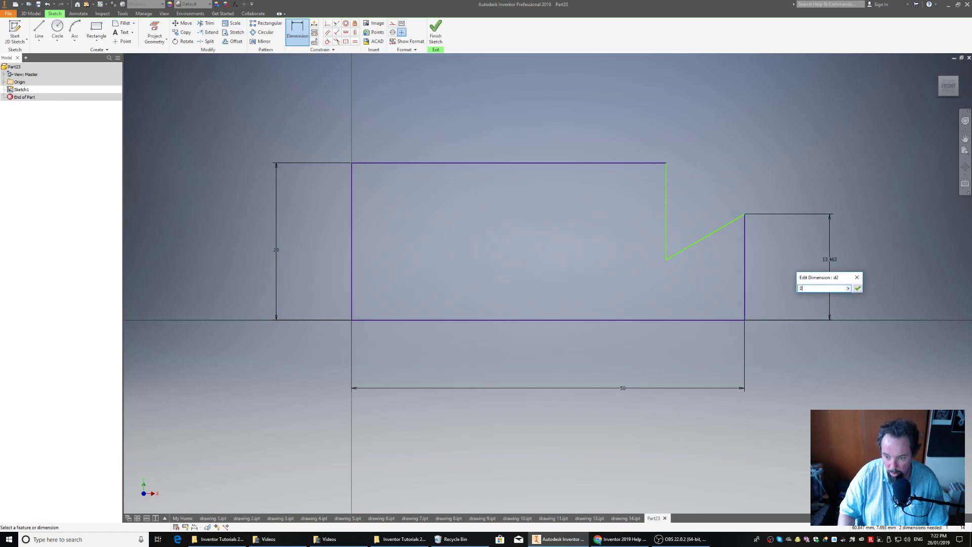
text(0)
key(Return)
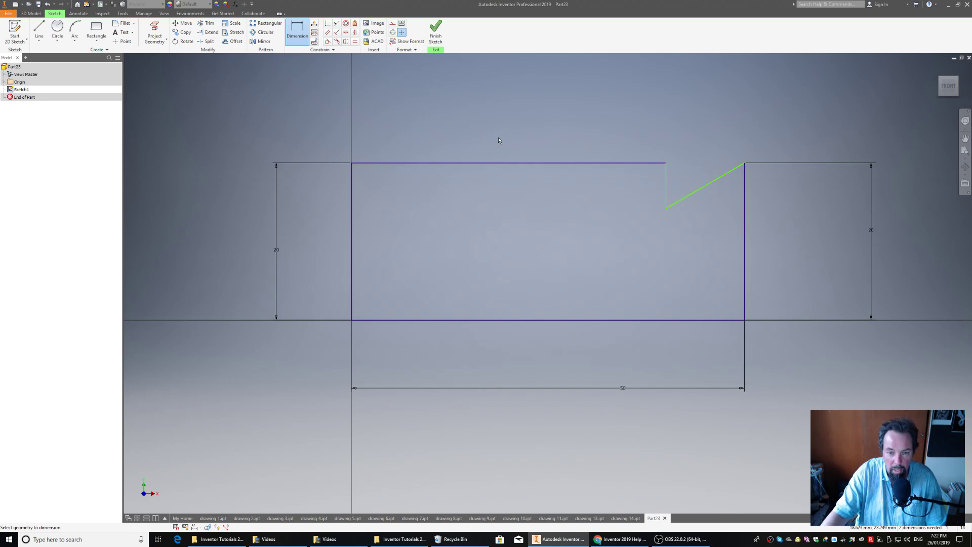
Dimension the profile's top horizontal edge and set its length to 30 mm.
click(512, 162)
click(506, 81)
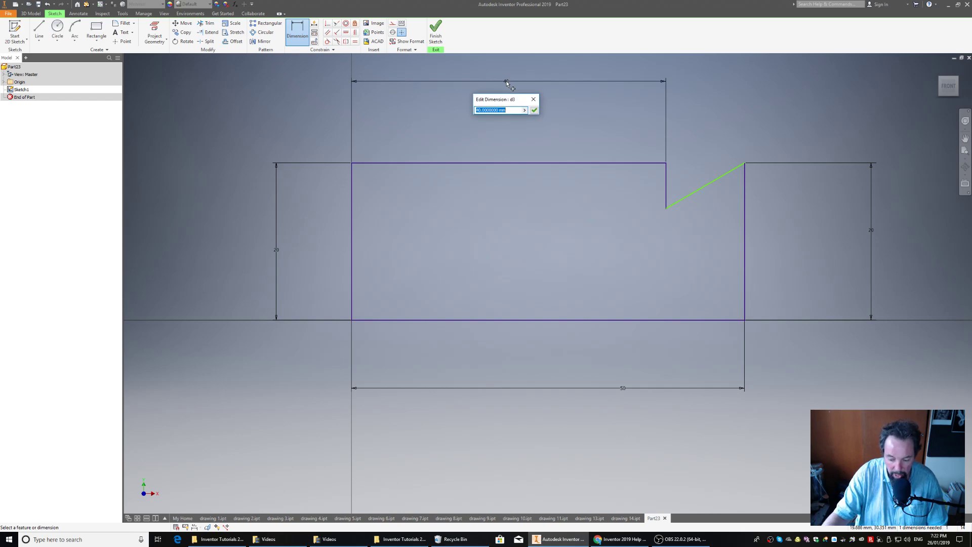
text(30)
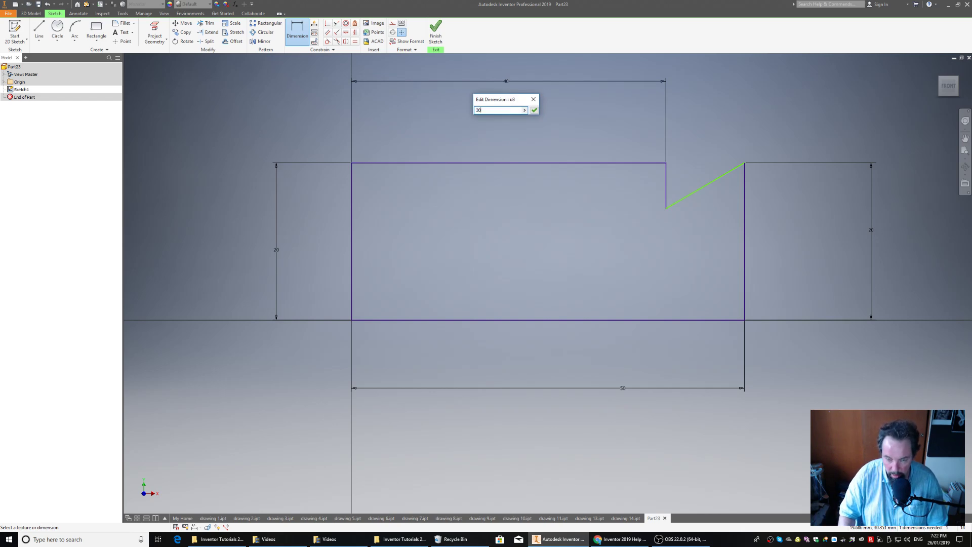
key(Return)
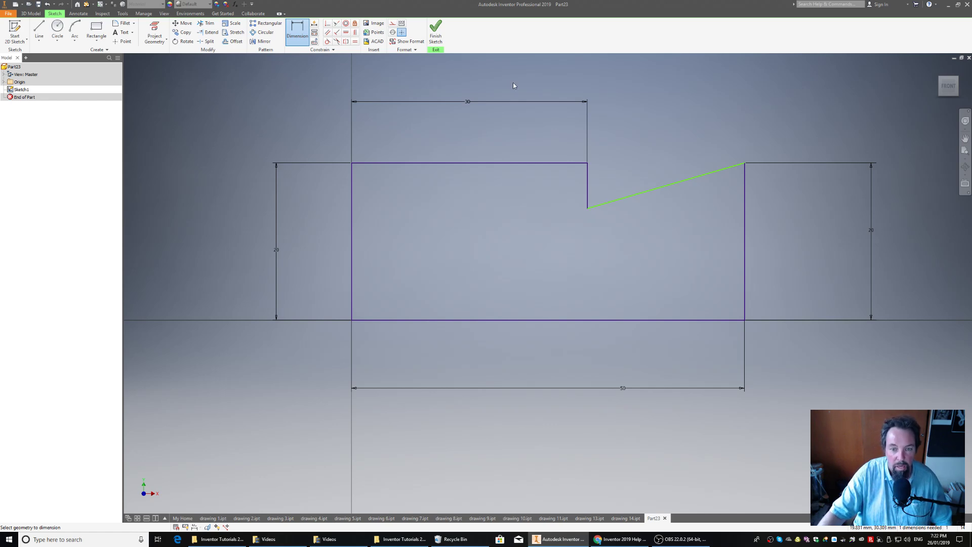
Dimension the notch's vertical edge, set its length to 10 mm, and finish the sketch.
click(588, 189)
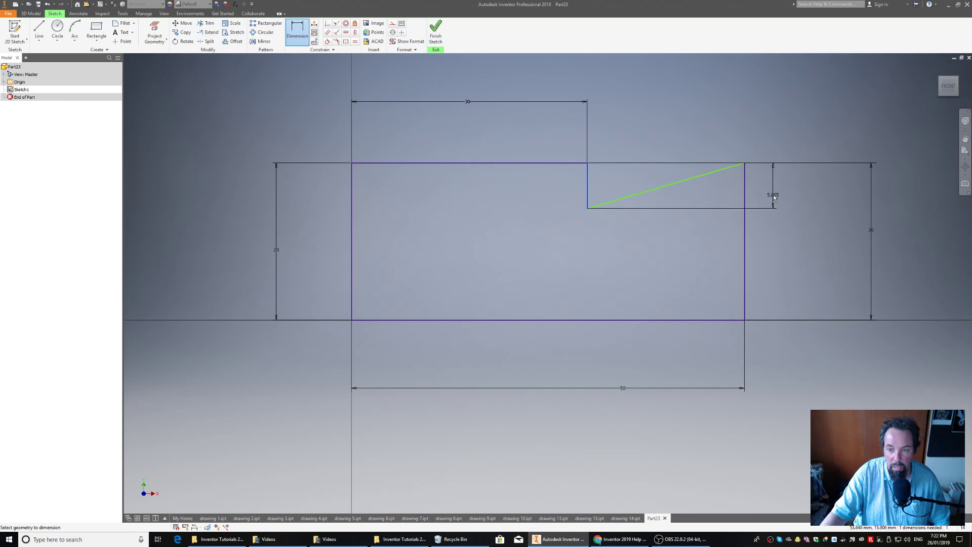
click(803, 194)
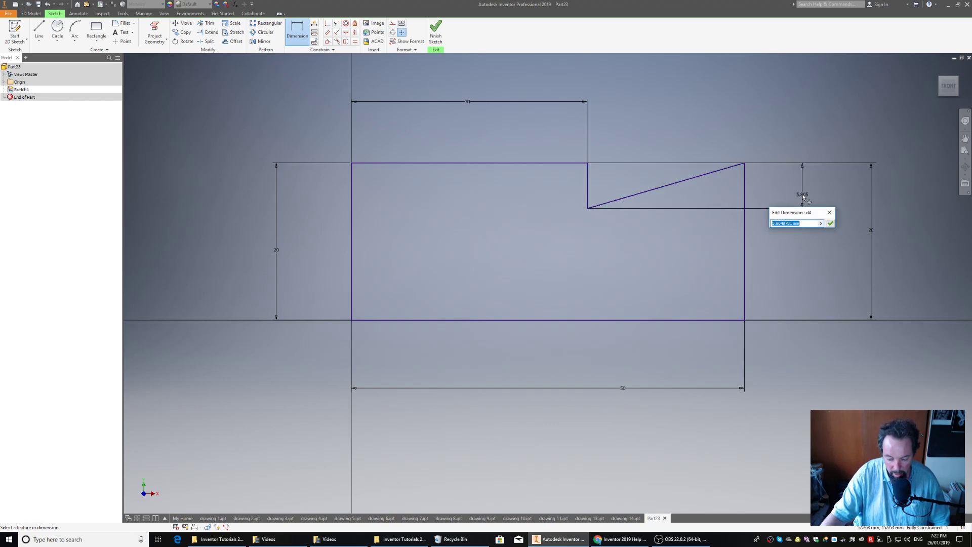
text(10)
key(Return)
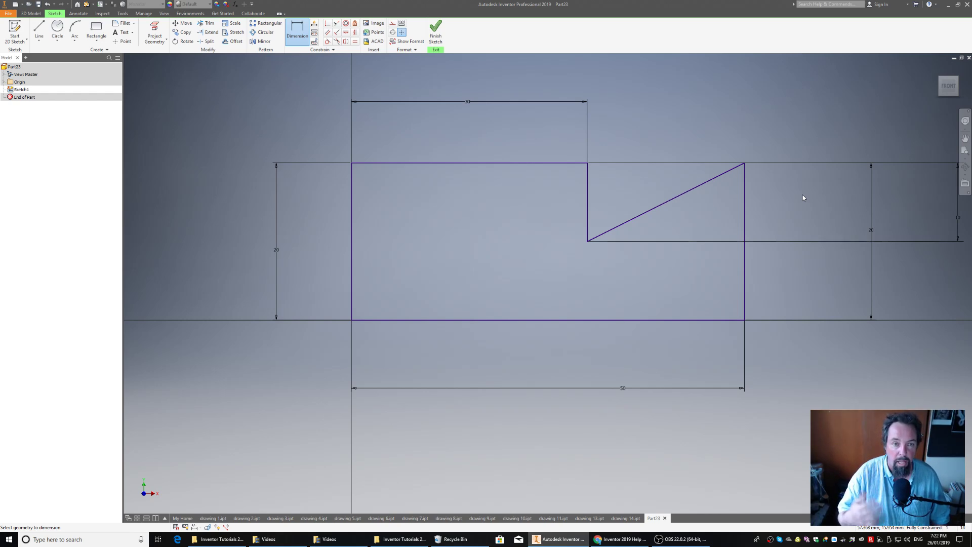
click(435, 31)
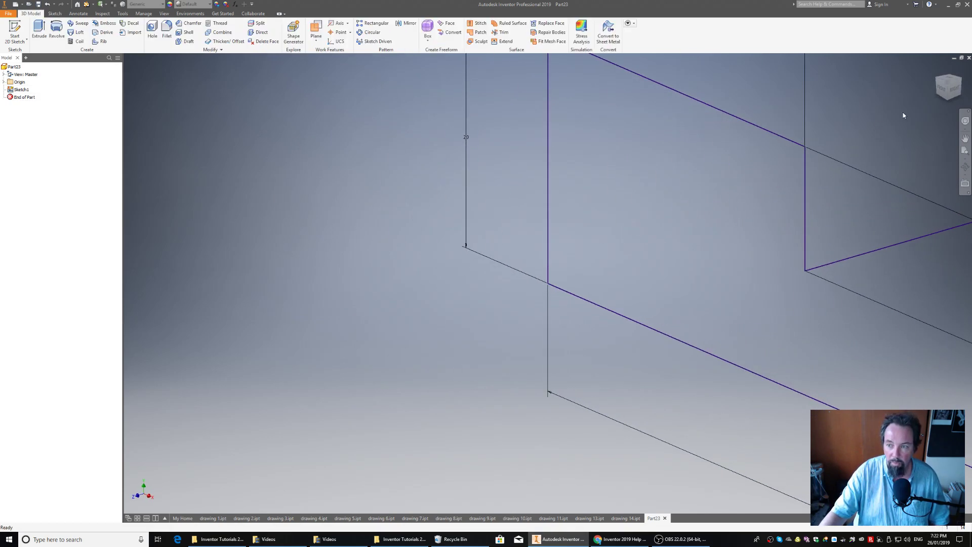
Extrude the notched front profile by a distance of 30 mm into a solid block.
click(946, 83)
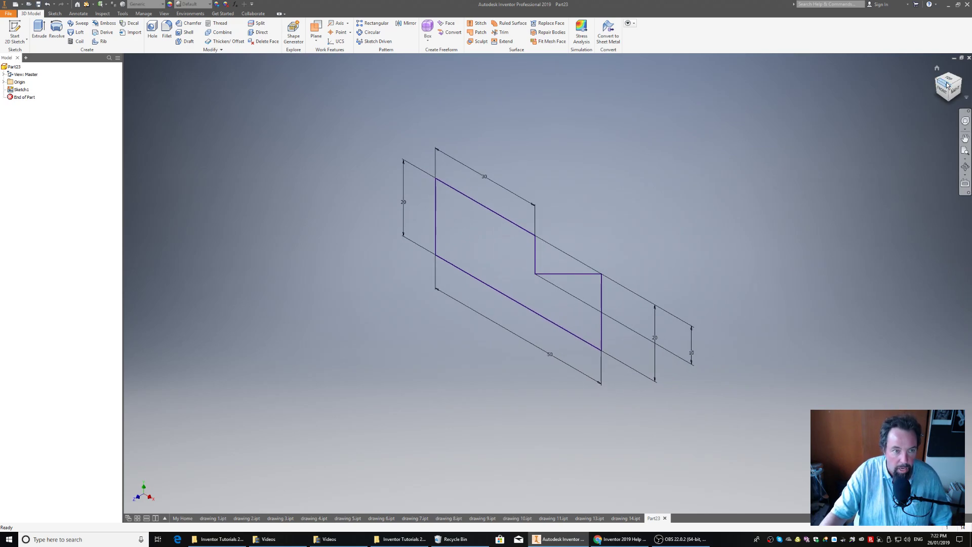
click(37, 30)
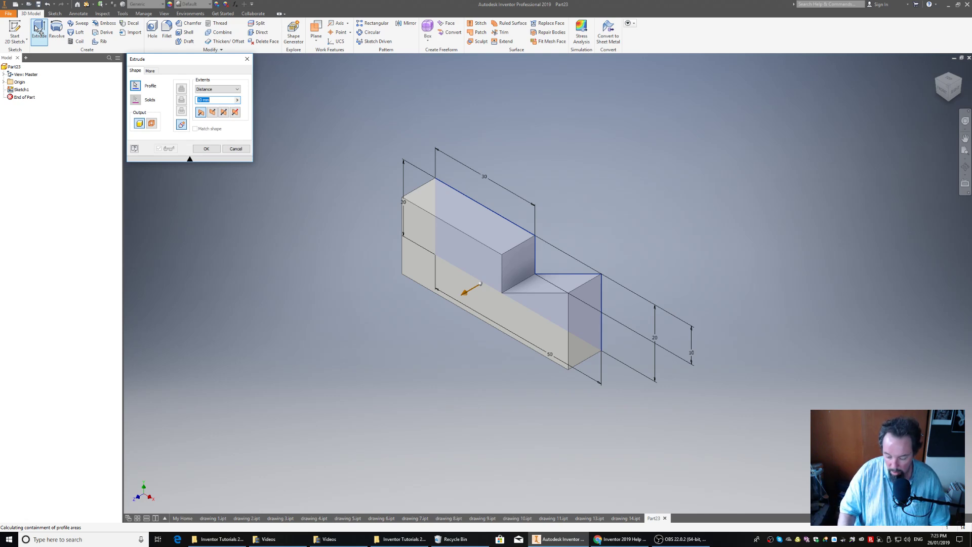
text(30)
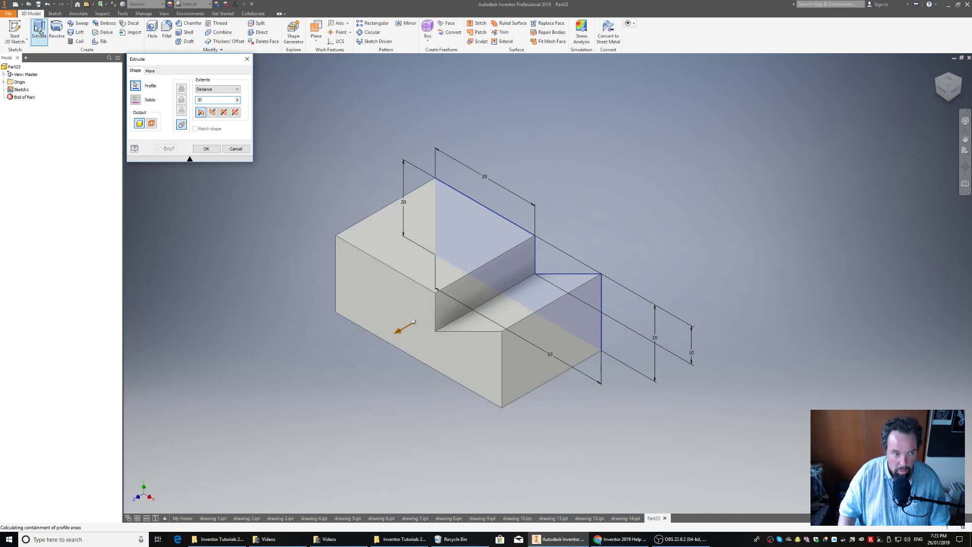
key(Return)
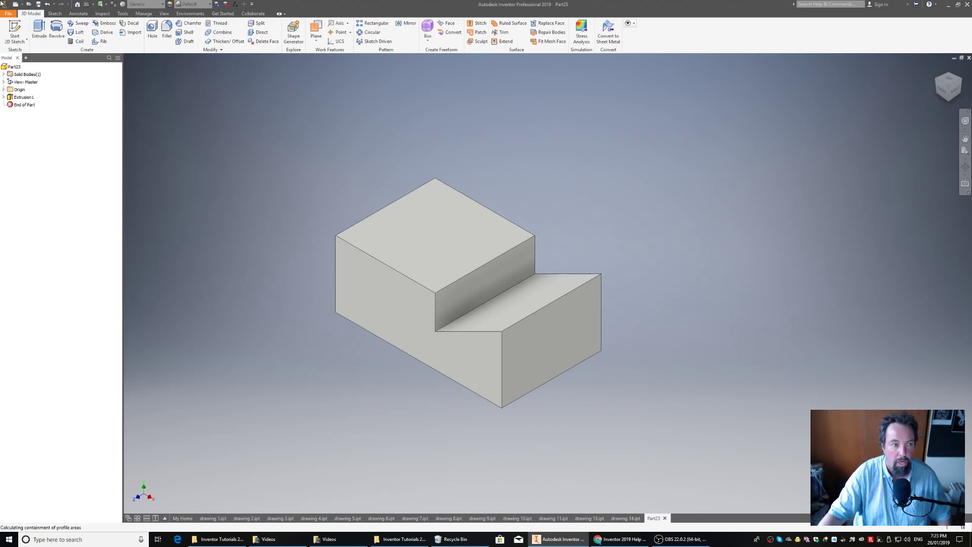
Save the part as "drawing 15" in the Inventor Tutorials 2019 folder.
click(8, 14)
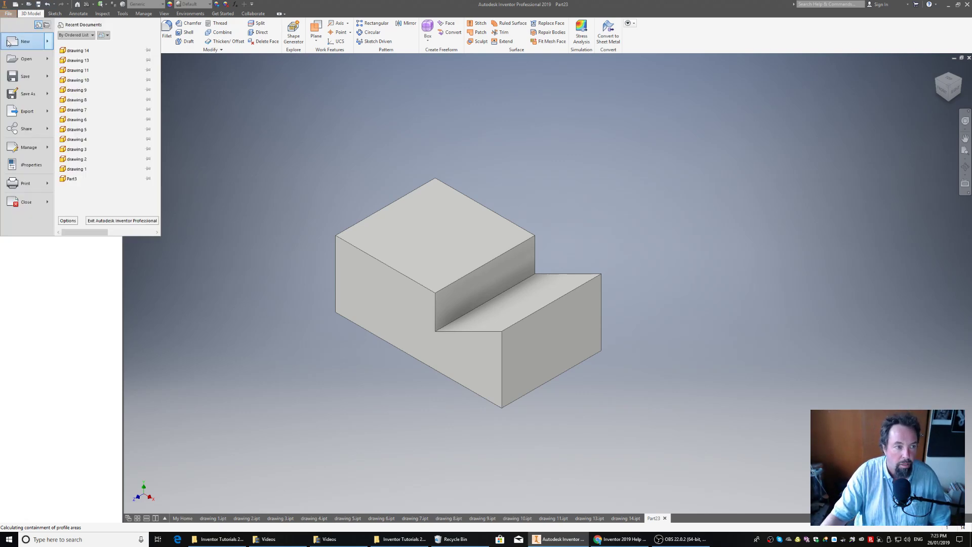
key(Escape)
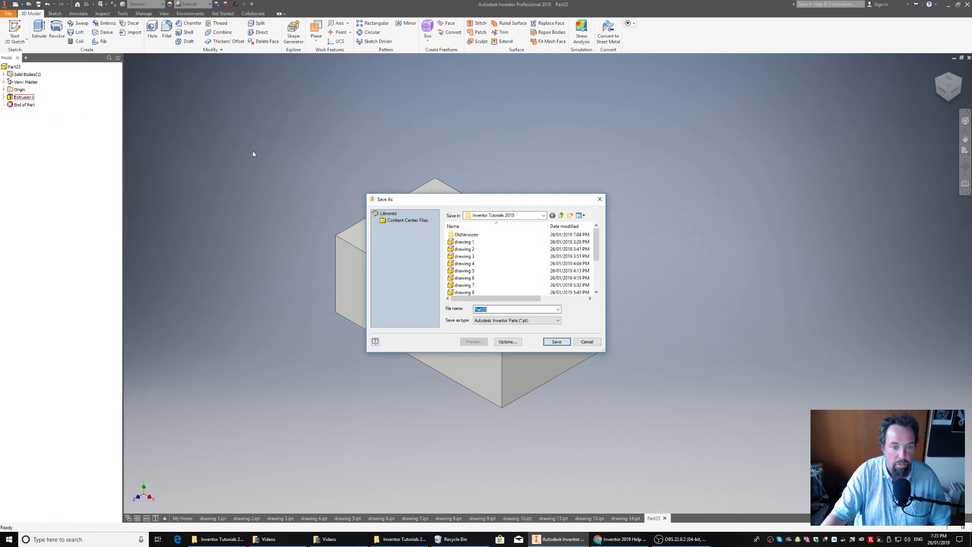
text(dra)
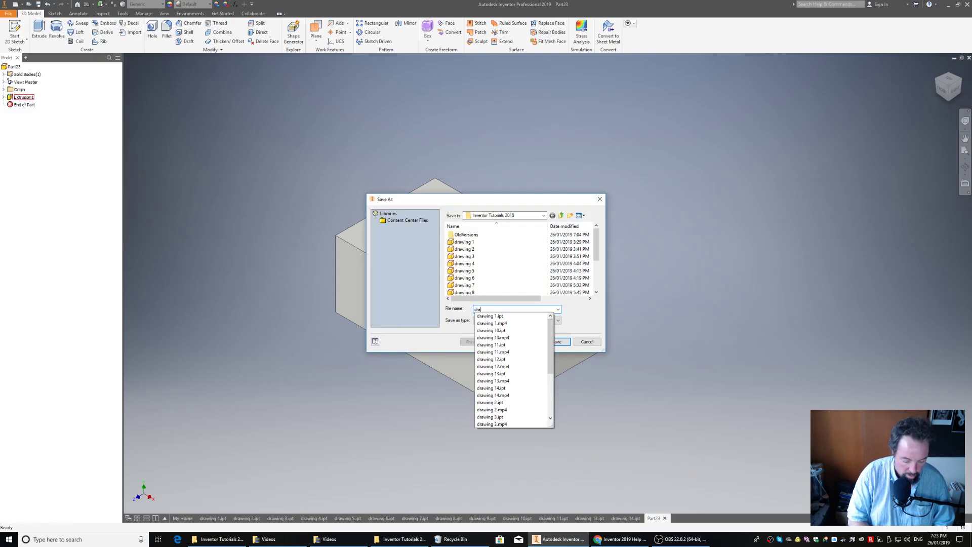
text(wing 15)
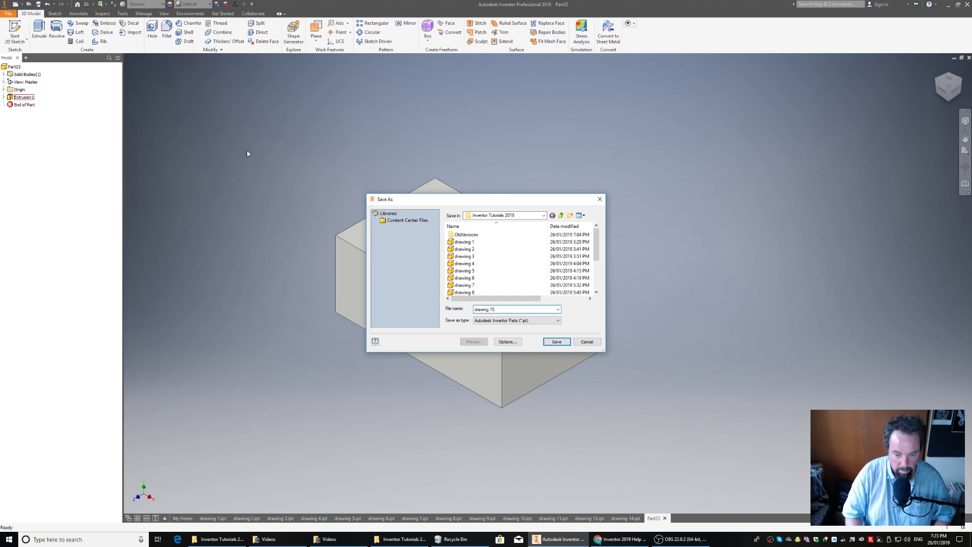
click(555, 341)
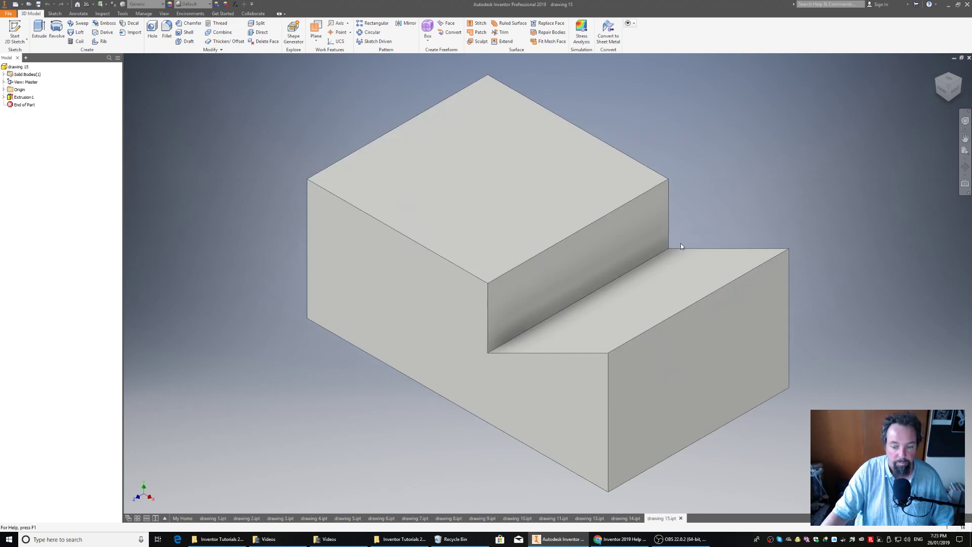